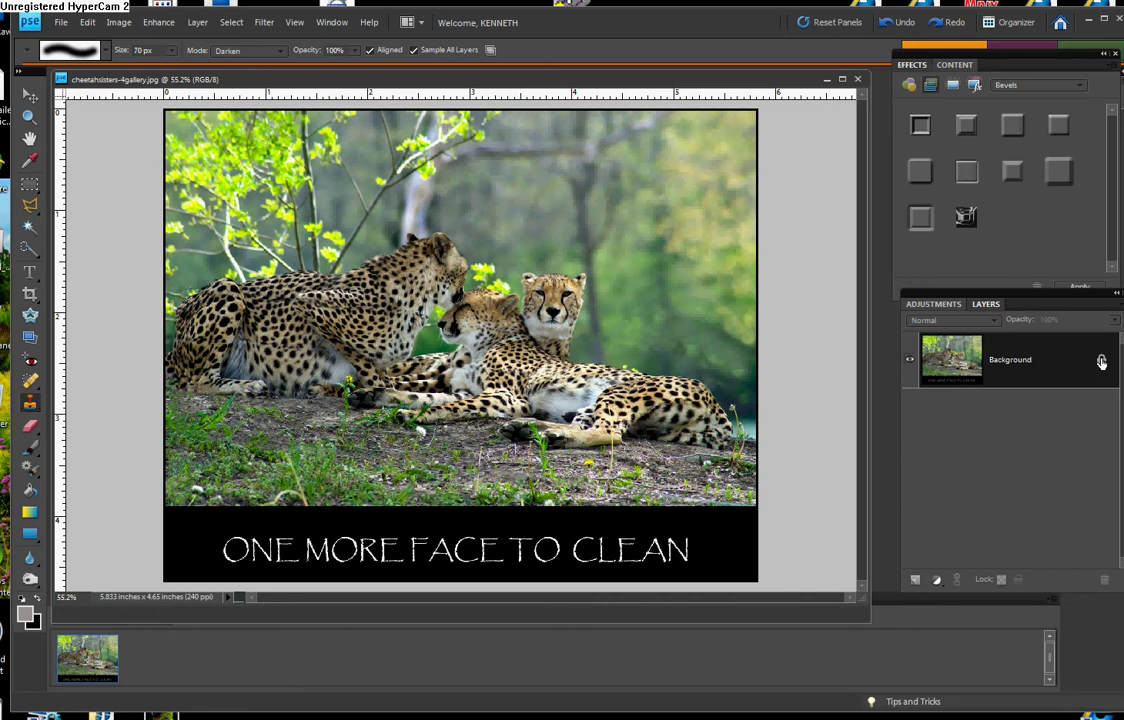
# Convert the locked Background into editable Layer 0 and pick the Spot Healing Brush.
pyautogui.doubleClick(1101, 360)
pyautogui.click(729, 243)
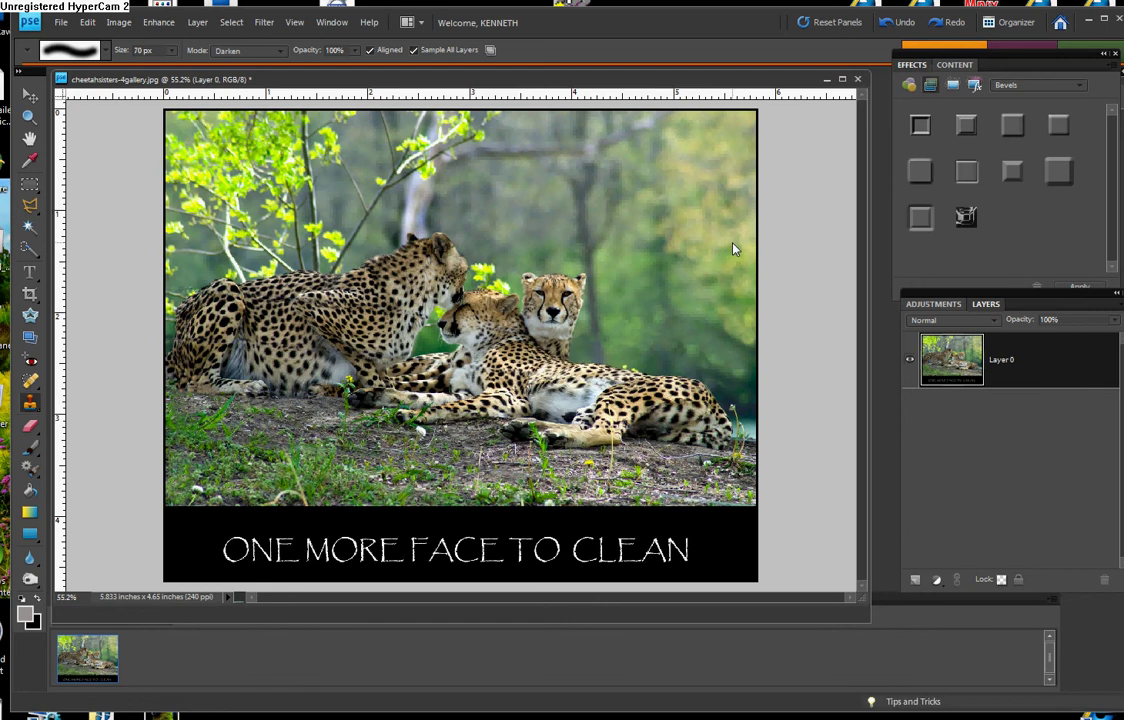
pyautogui.click(30, 380)
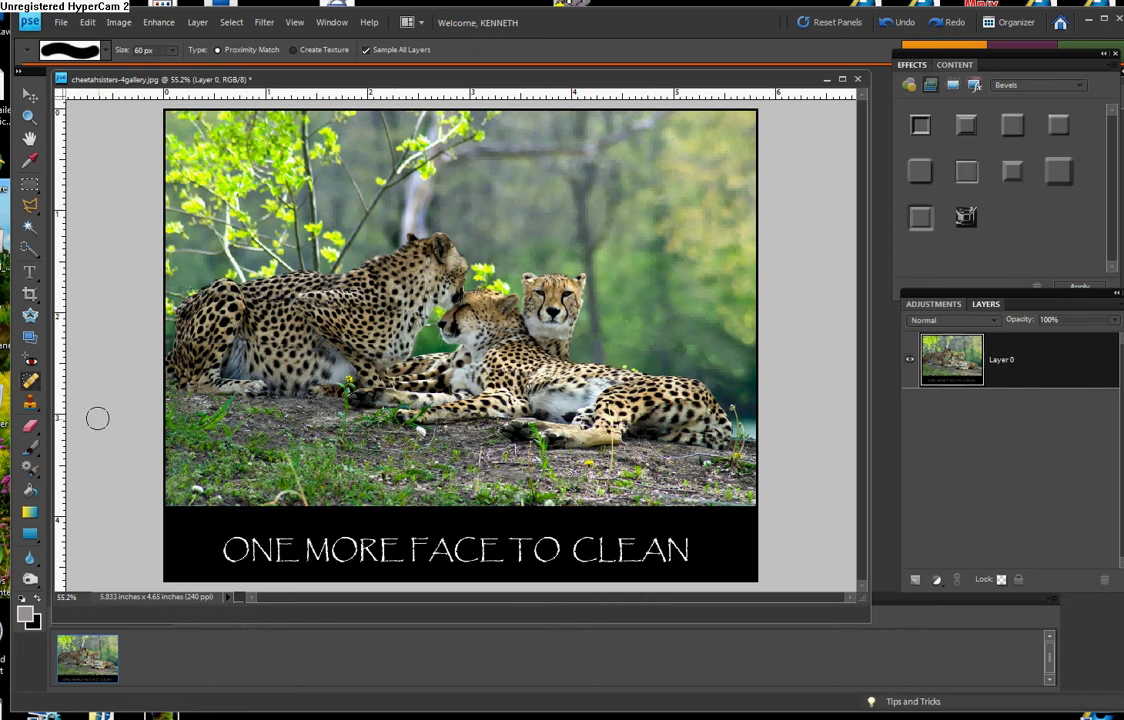
# Choose the Clone Stamp, try Lighten, settle on Darken mode, and sample the background foliage.
pyautogui.click(30, 402)
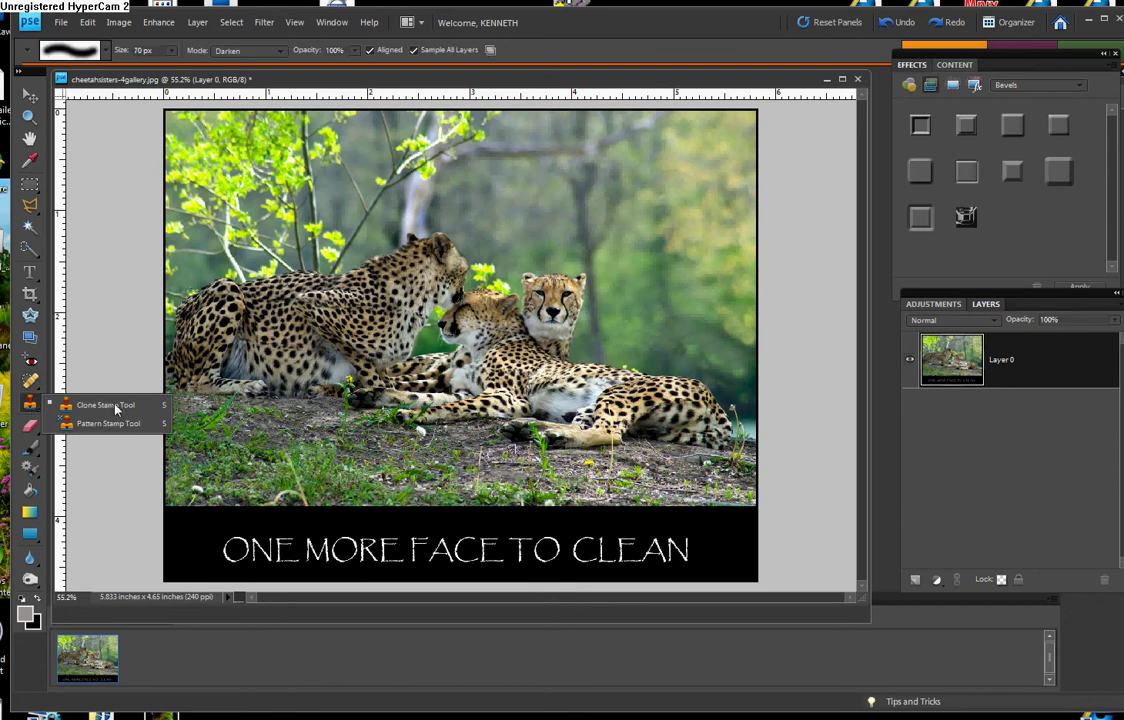
pyautogui.click(92, 401)
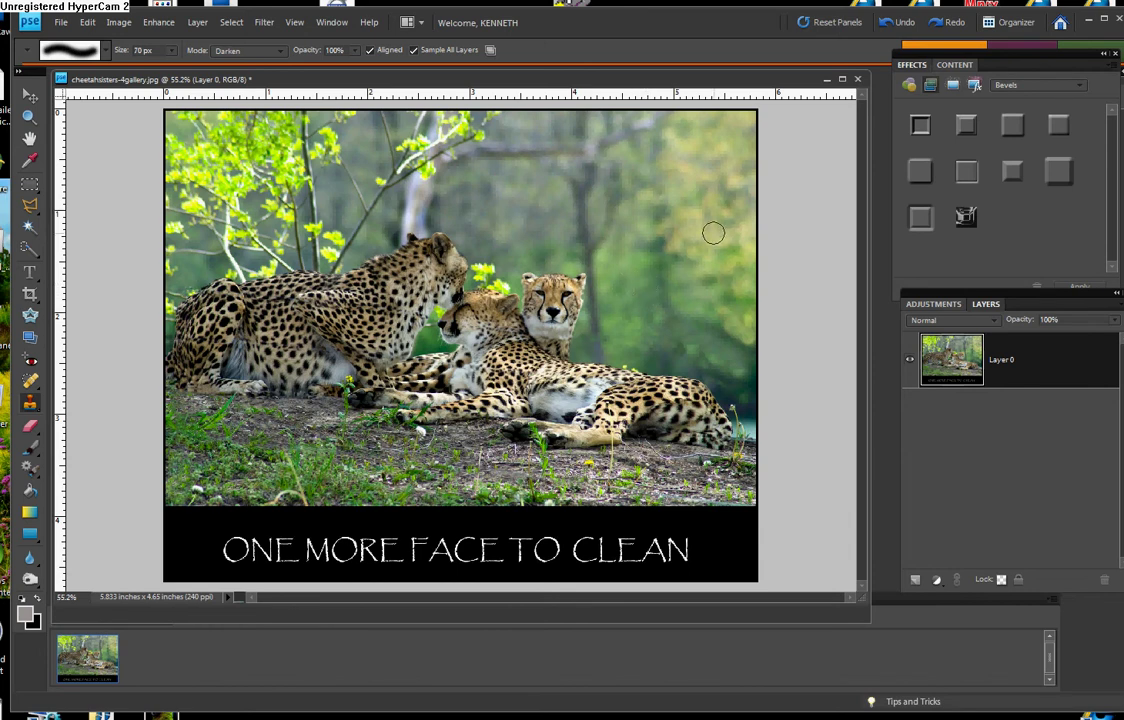
pyautogui.click(279, 52)
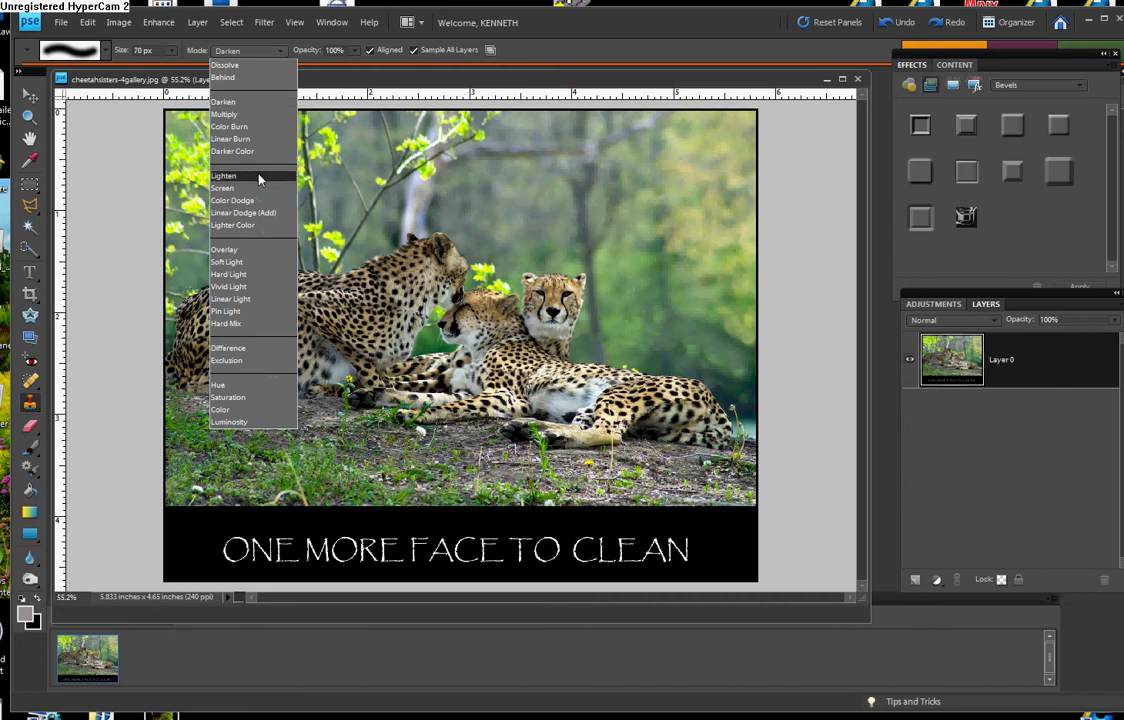
pyautogui.click(224, 176)
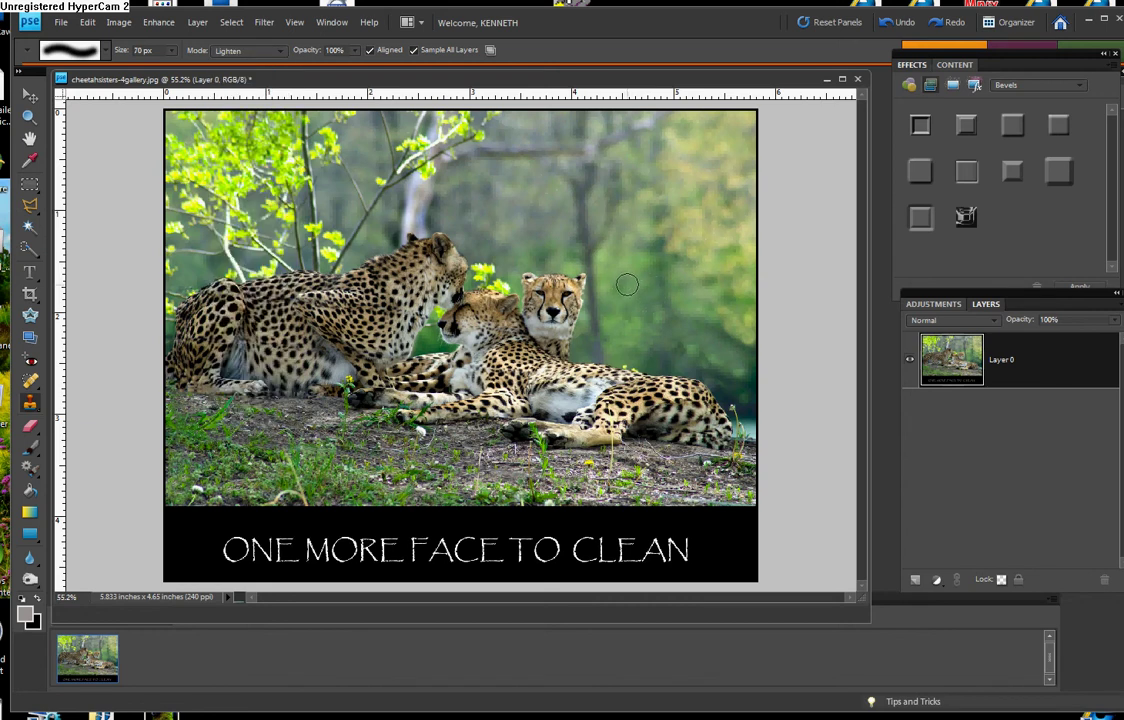
pyautogui.keyDown('alt'); pyautogui.click(695, 236); pyautogui.keyUp('alt')
pyautogui.click(243, 49)
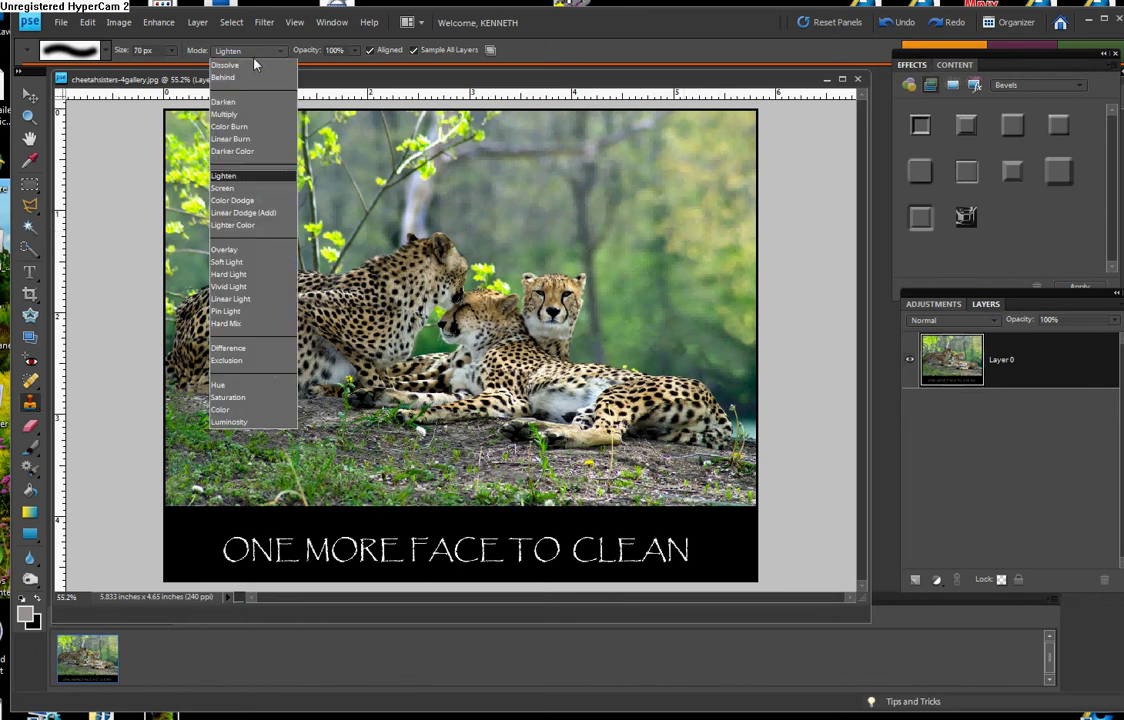
pyautogui.click(222, 101)
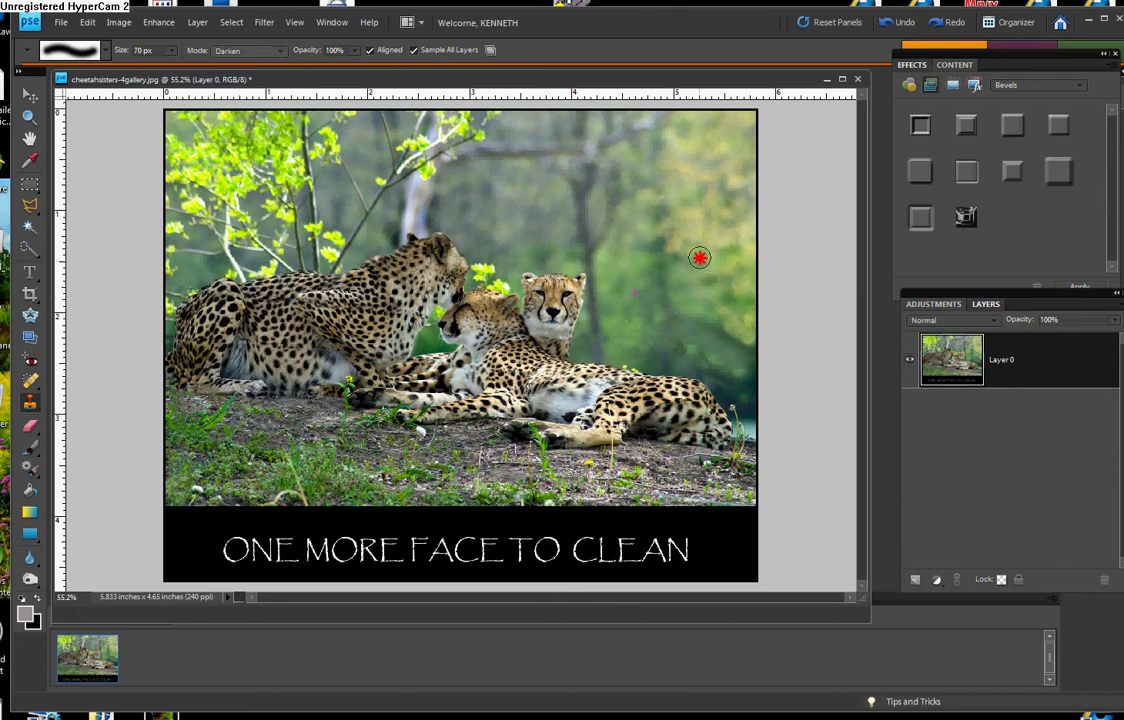
pyautogui.keyDown('alt'); pyautogui.click(711, 267); pyautogui.keyUp('alt')
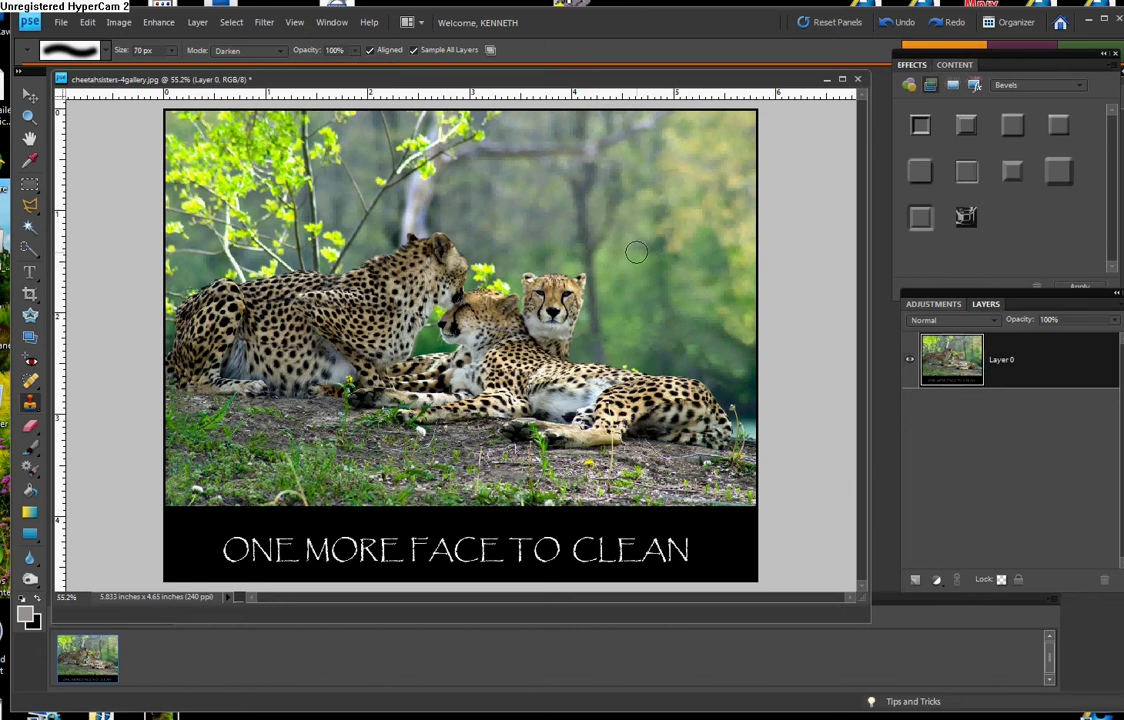
pyautogui.click(357, 55)
pyautogui.moveTo(354, 70); pyautogui.dragTo(308, 70)
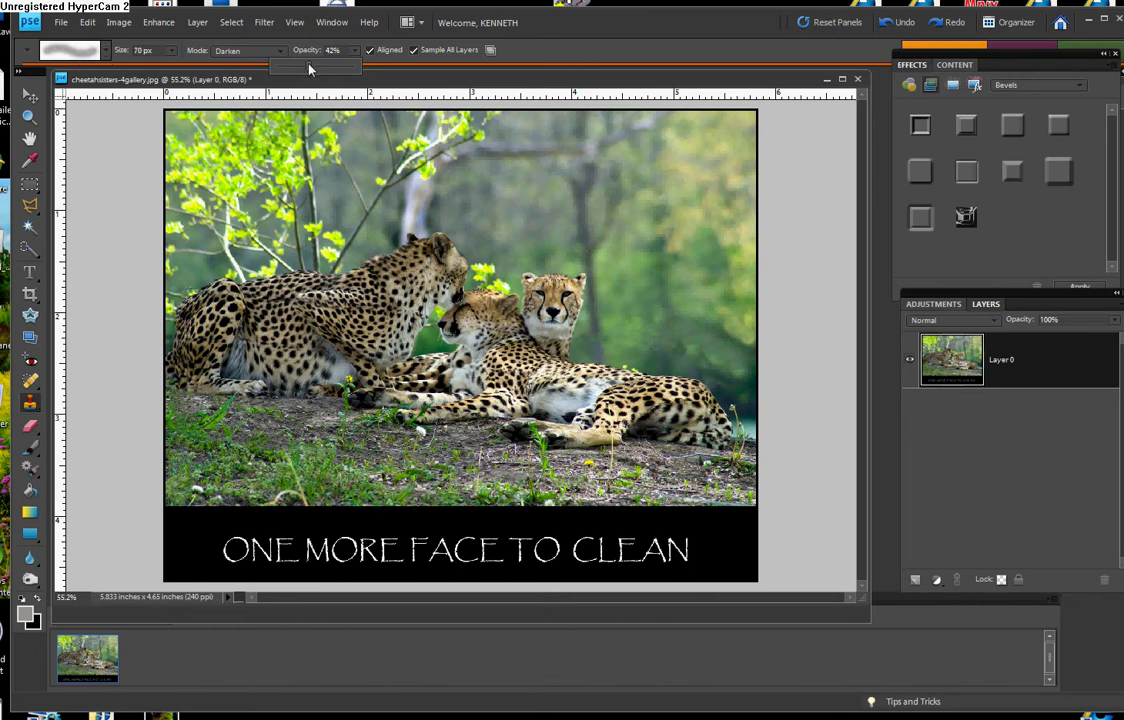
pyautogui.moveTo(309, 68); pyautogui.dragTo(351, 68)
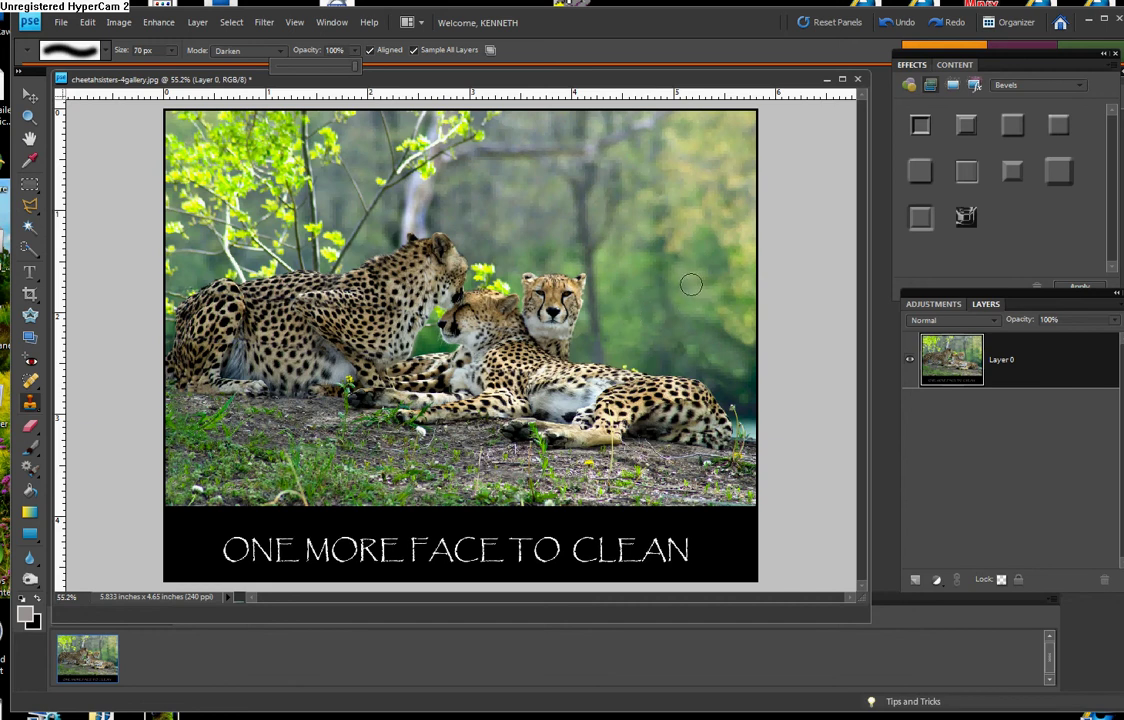
# Resize the Clone Stamp brush with the bracket keys, finishing at 400 px.
pyautogui.press(']')
pyautogui.press(']')
pyautogui.press(']')
pyautogui.press(']')
pyautogui.press(']')
pyautogui.press(']')
pyautogui.press(']')
pyautogui.press(']')
pyautogui.press(']')
pyautogui.press(']')
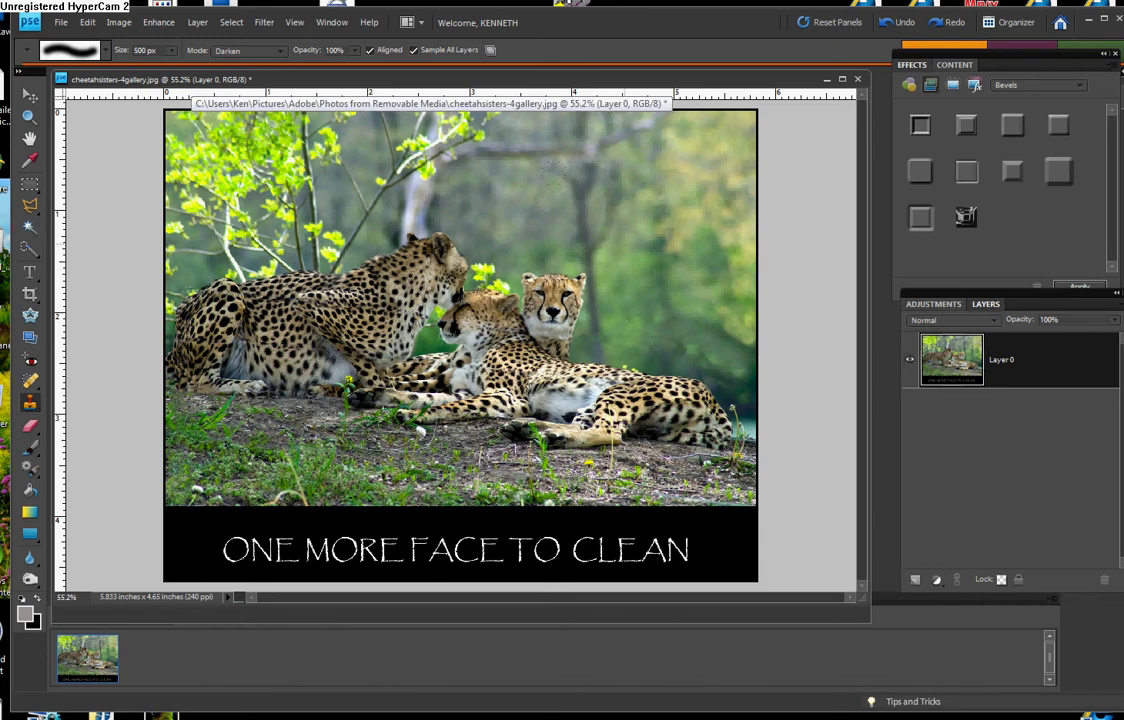
pyautogui.press('[')
pyautogui.press('[')
pyautogui.press('[')
pyautogui.press('[')
pyautogui.press('[')
pyautogui.press(']')
pyautogui.press(']')
pyautogui.press(']')
pyautogui.press(']')
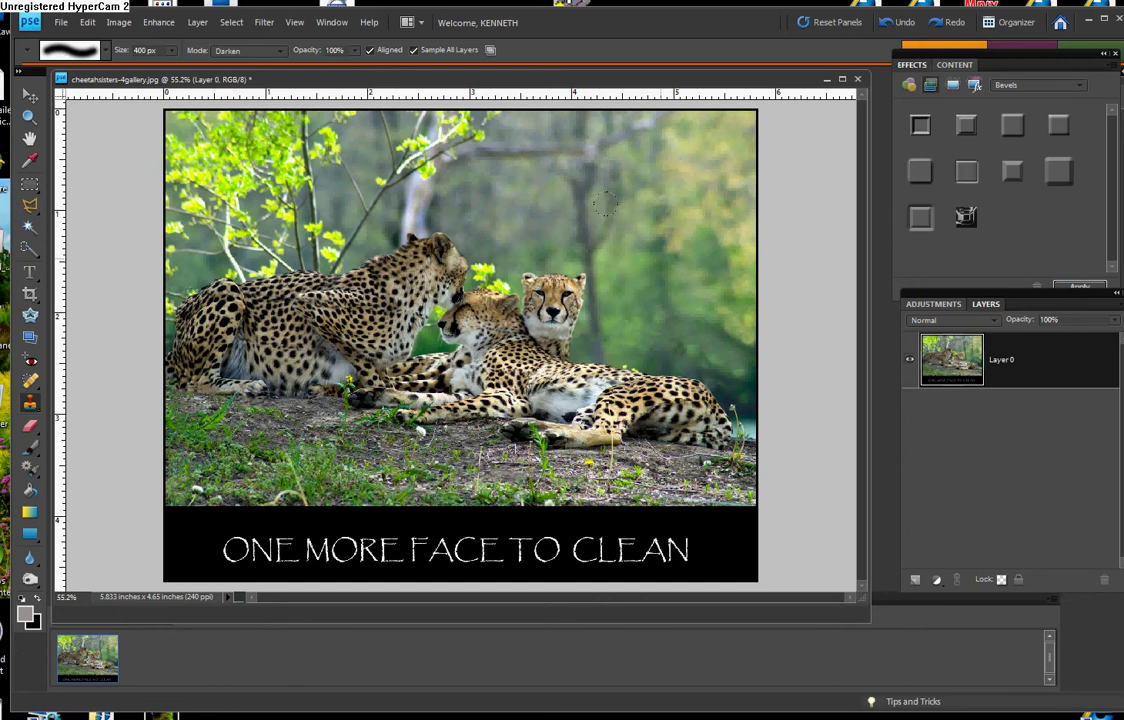
pyautogui.click(1062, 375)
pyautogui.rightClick(1062, 374)
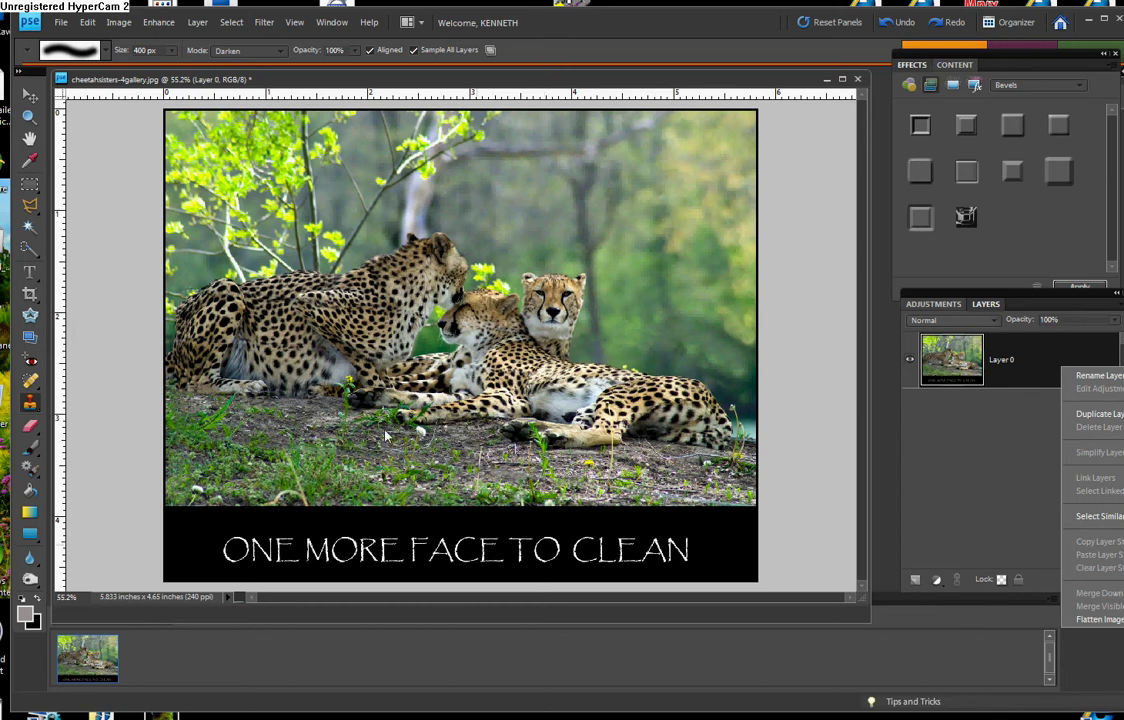
pyautogui.click(30, 563)
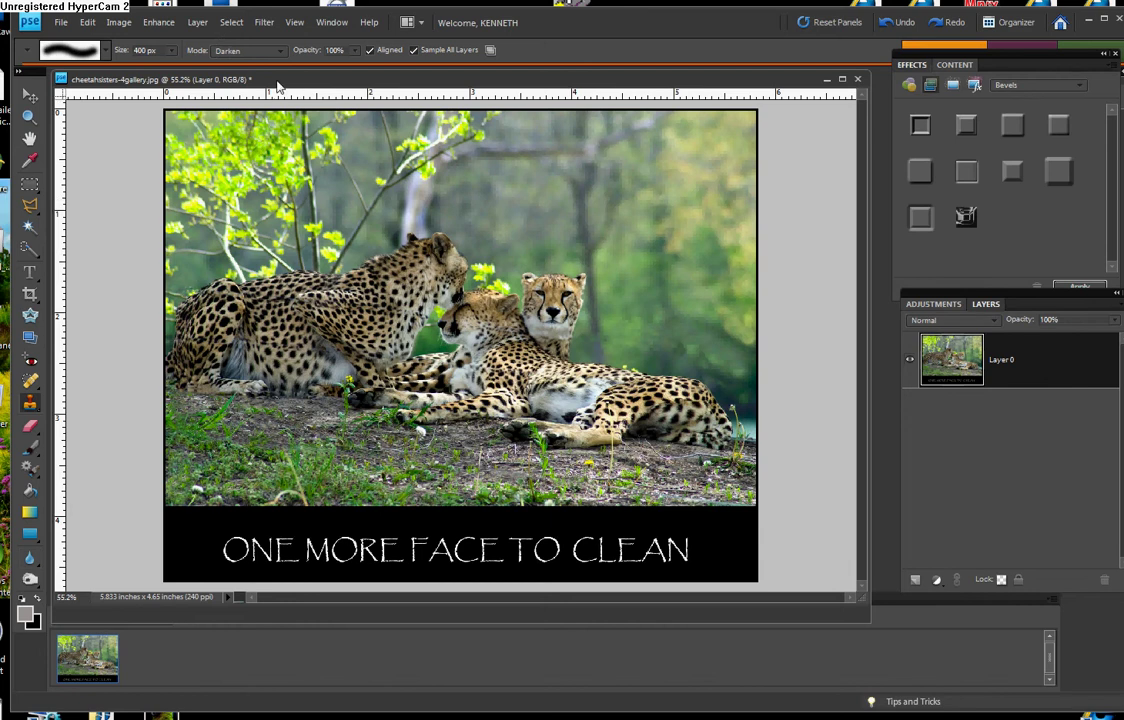
# Set cloning to Lighten, then choose the Blur tool in Normal mode with a 40 px brush.
pyautogui.click(251, 50)
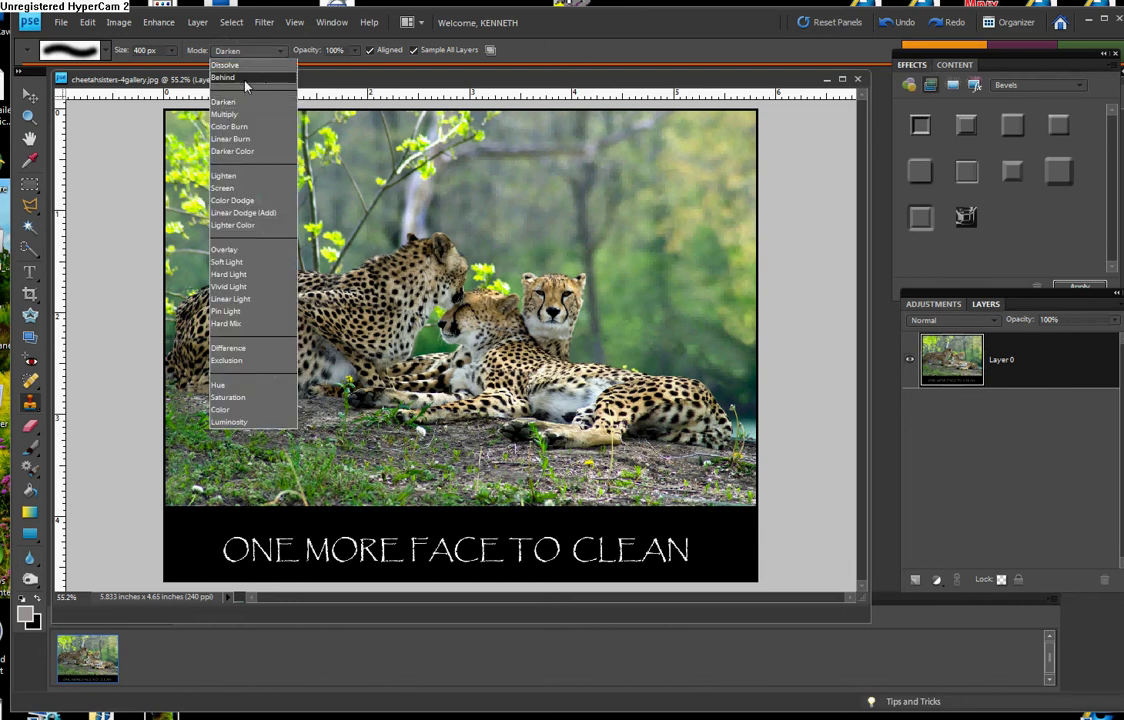
pyautogui.click(224, 175)
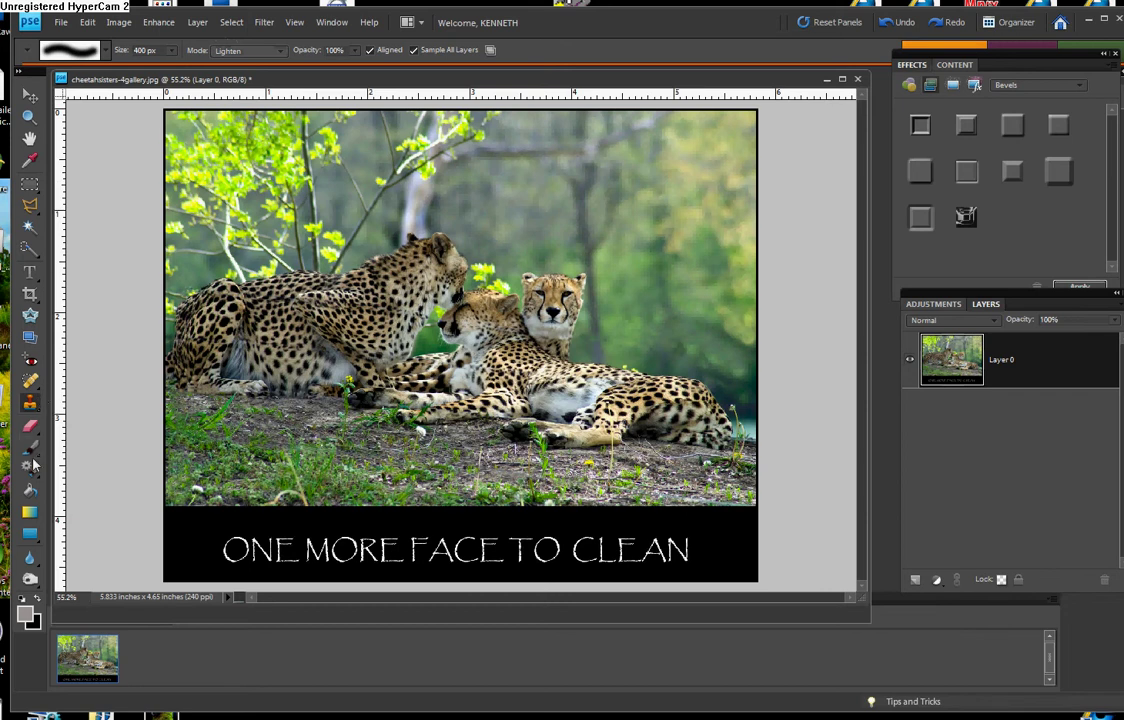
pyautogui.click(31, 556)
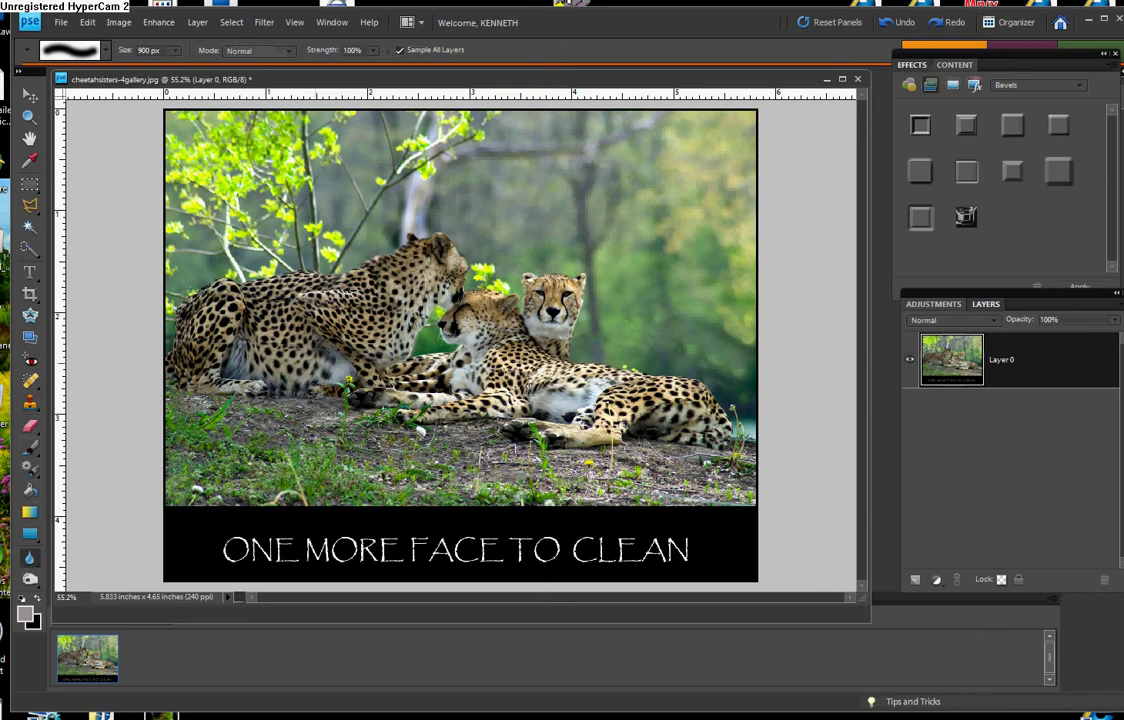
pyautogui.click(289, 50)
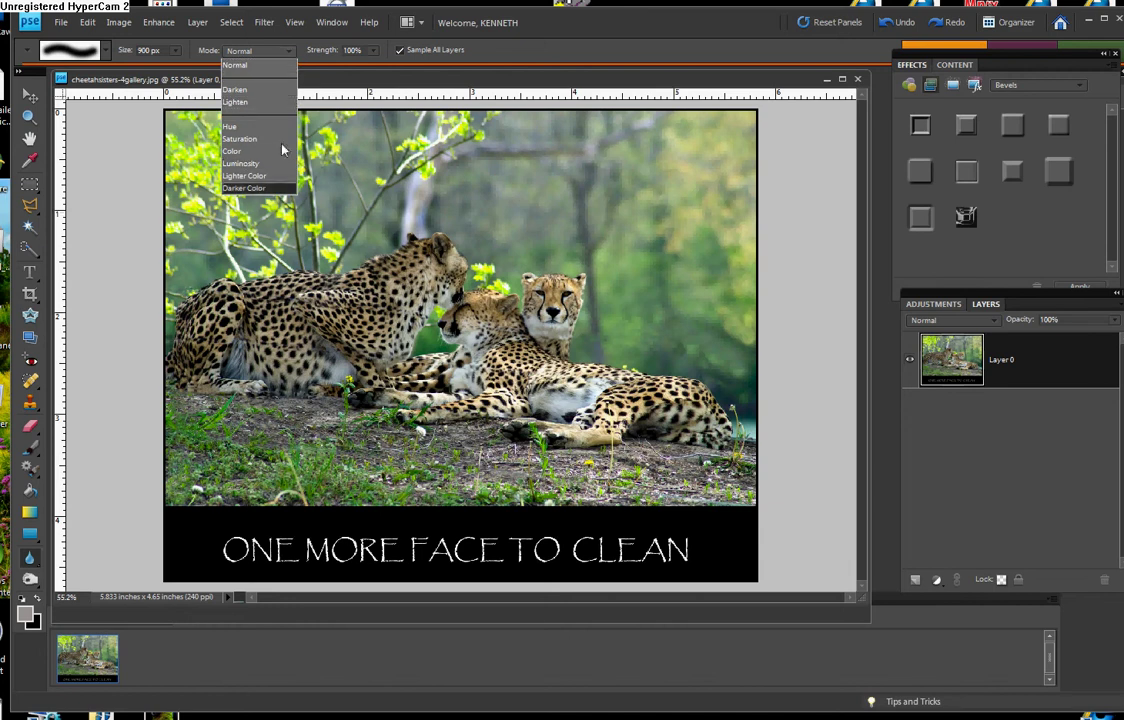
pyautogui.click(241, 64)
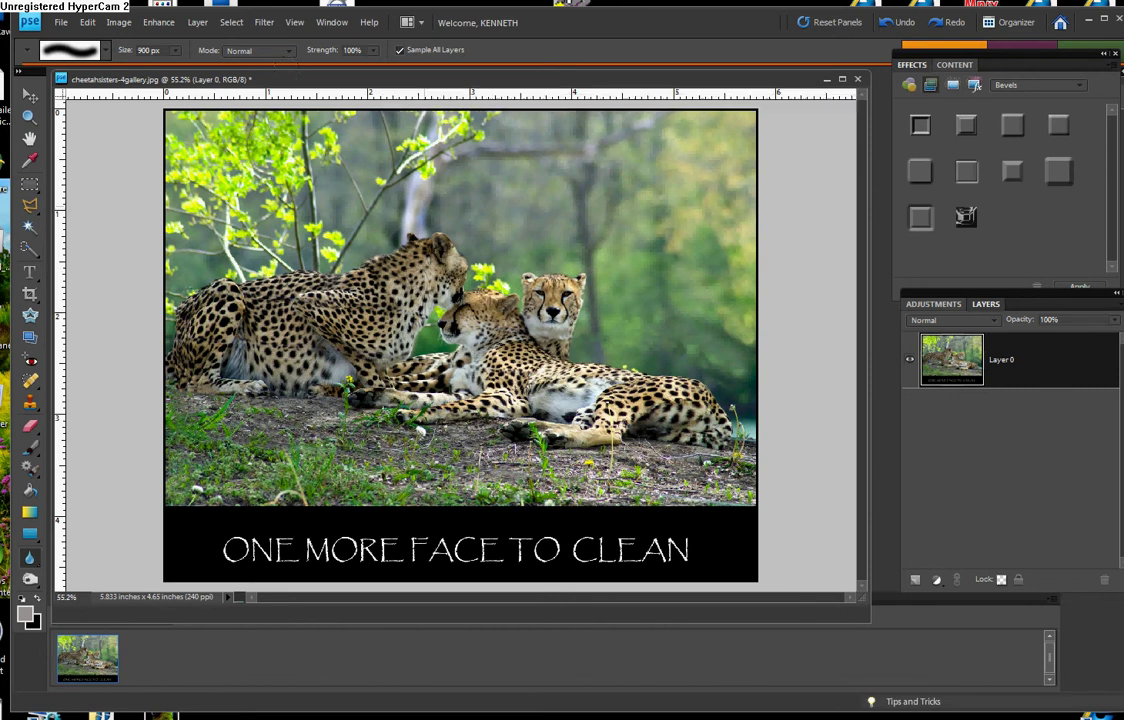
pyautogui.press(']')
pyautogui.press('[')
pyautogui.press('[')
pyautogui.press('[')
pyautogui.press('[')
pyautogui.press('[')
# Blur the tree branches at 40 and 175 px, then lasso the upper background above the cheetahs.
pyautogui.moveTo(331, 243)
pyautogui.mouseDown()
pyautogui.moveTo(265, 215)
pyautogui.moveTo(351, 212)
pyautogui.moveTo(283, 208)
pyautogui.moveTo(292, 214)
pyautogui.moveTo(293, 193)
pyautogui.moveTo(280, 115)
pyautogui.moveTo(268, 115)
pyautogui.mouseUp()
pyautogui.press(']')
pyautogui.press(']')
pyautogui.press(']')
pyautogui.press(']')
pyautogui.press(']')
pyautogui.press(']')
pyautogui.press(']')
pyautogui.press(']')
pyautogui.press(']')
pyautogui.moveTo(522, 157)
pyautogui.mouseDown()
pyautogui.moveTo(385, 108)
pyautogui.moveTo(588, 122)
pyautogui.moveTo(336, 97)
pyautogui.moveTo(400, 146)
pyautogui.moveTo(228, 148)
pyautogui.moveTo(272, 178)
pyautogui.moveTo(252, 178)
pyautogui.moveTo(160, 148)
pyautogui.moveTo(198, 115)
pyautogui.moveTo(157, 103)
pyautogui.moveTo(129, 167)
pyautogui.moveTo(158, 200)
pyautogui.moveTo(230, 170)
pyautogui.moveTo(285, 192)
pyautogui.mouseUp()
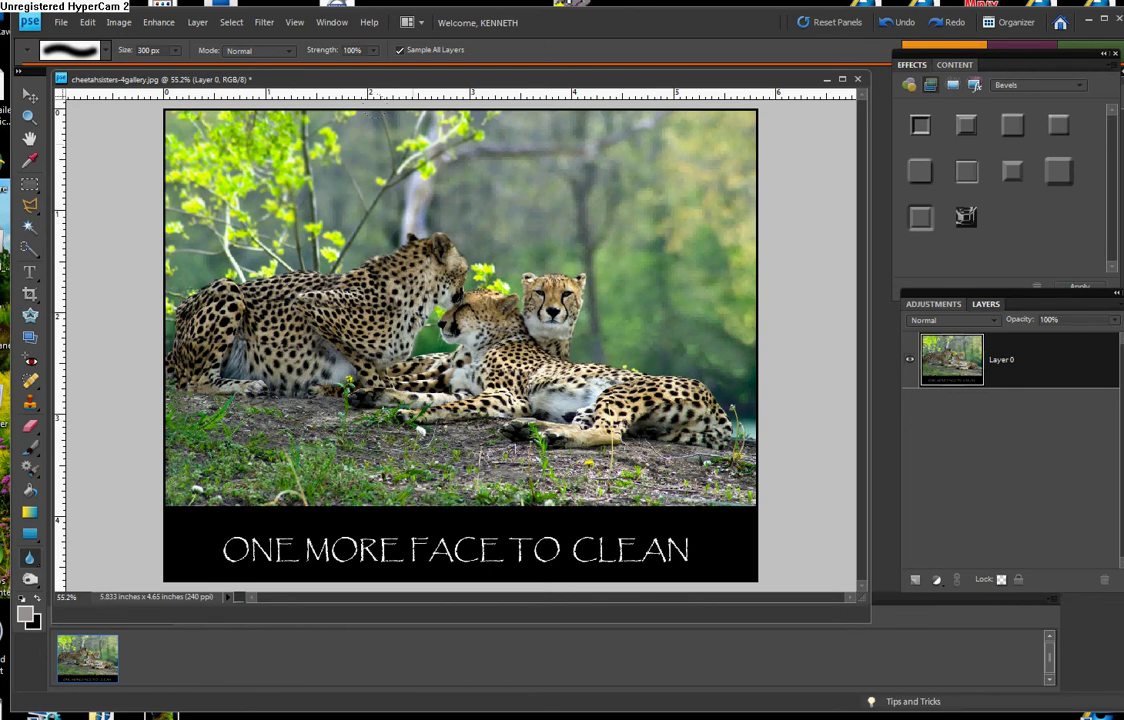
pyautogui.moveTo(30, 205)
pyautogui.mouseDown()
pyautogui.moveTo(58, 195)
pyautogui.moveTo(80, 212)
pyautogui.mouseUp()
pyautogui.moveTo(152, 102)
pyautogui.mouseDown()
pyautogui.moveTo(167, 263)
pyautogui.moveTo(456, 221)
pyautogui.moveTo(507, 251)
pyautogui.moveTo(618, 283)
pyautogui.moveTo(632, 316)
pyautogui.moveTo(718, 377)
pyautogui.moveTo(744, 375)
pyautogui.moveTo(767, 313)
pyautogui.moveTo(787, 187)
pyautogui.moveTo(781, 107)
pyautogui.moveTo(461, 87)
pyautogui.moveTo(205, 114)
pyautogui.moveTo(175, 103)
pyautogui.moveTo(166, 268)
pyautogui.mouseUp()
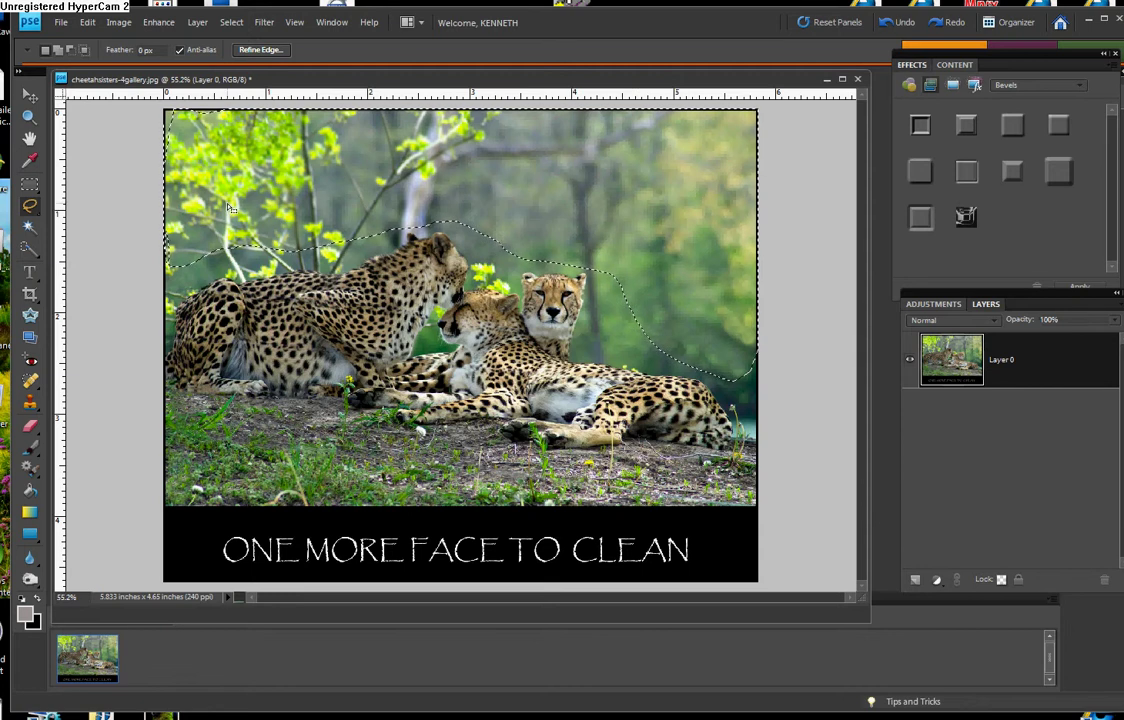
# Feather the lasso selection by 10 px.
pyautogui.click(231, 22)
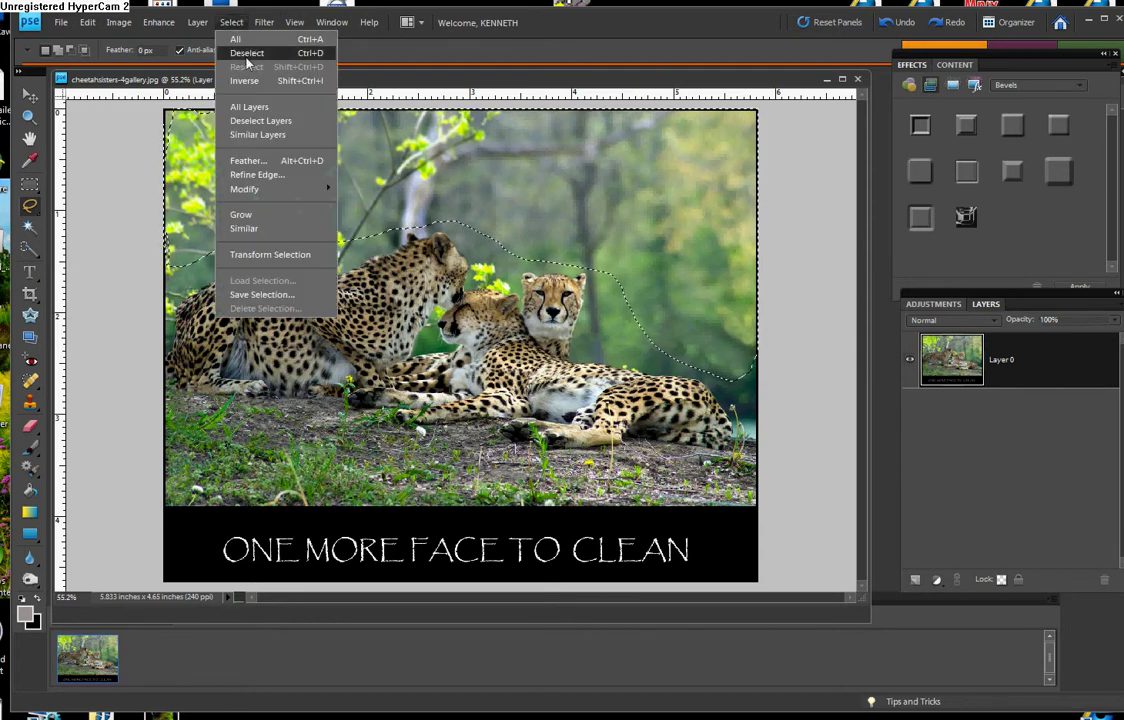
pyautogui.click(256, 161)
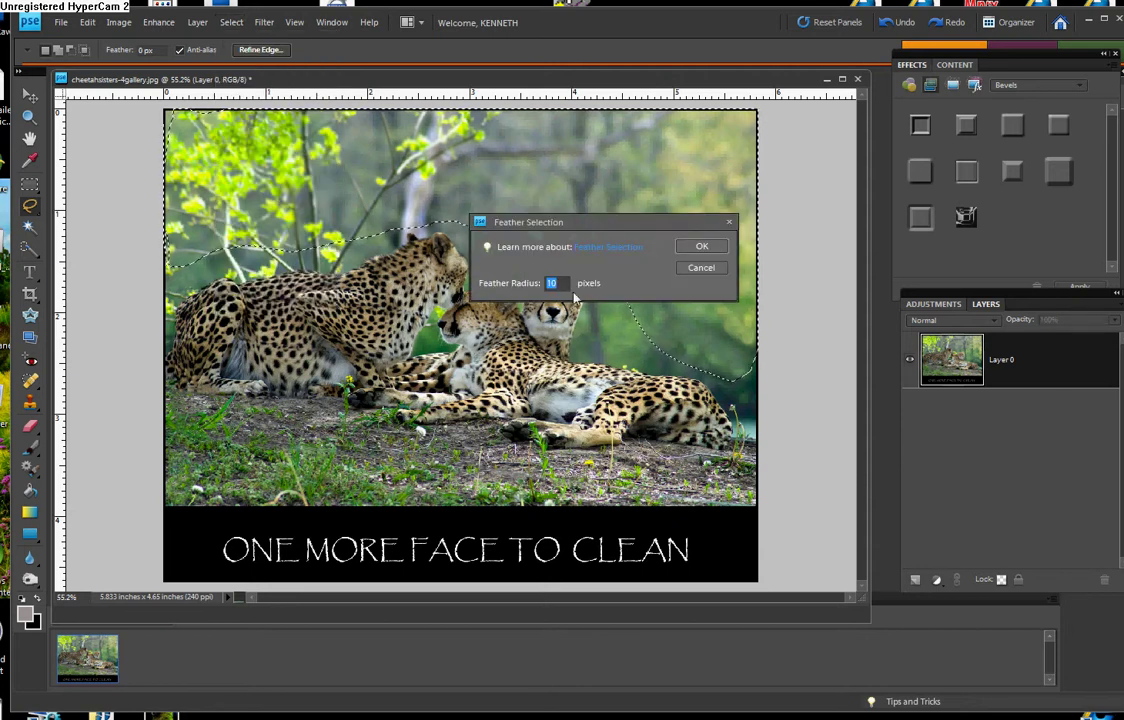
pyautogui.click(702, 246)
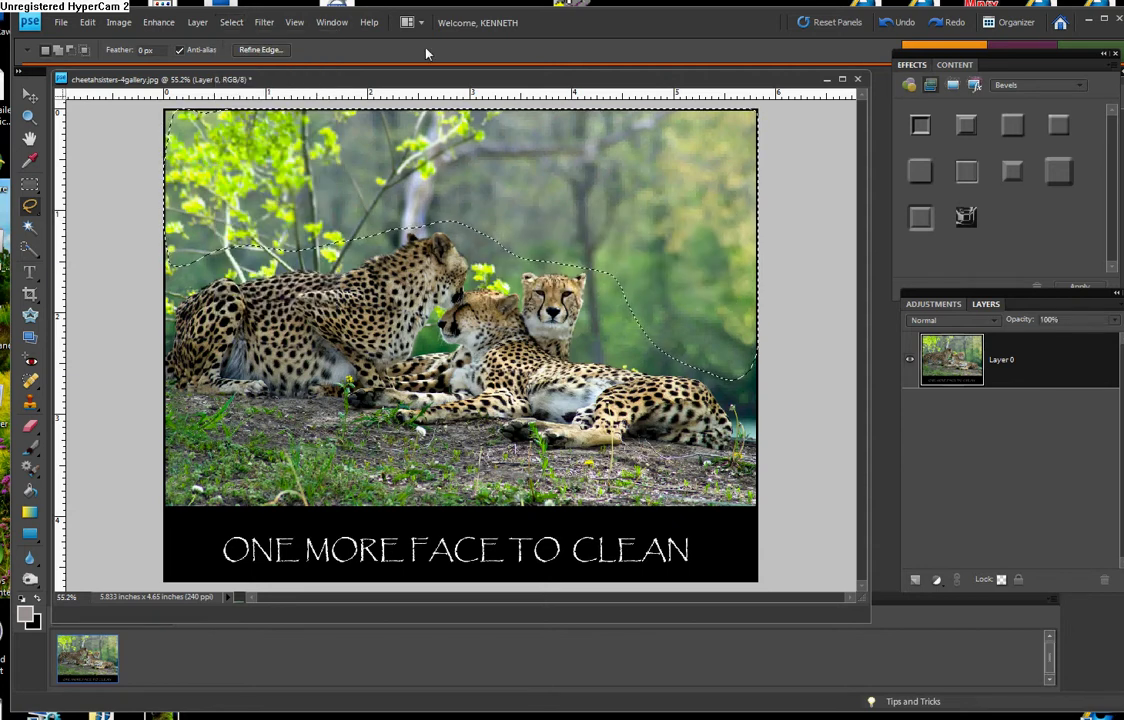
# Apply a Gaussian Blur with a 3.9-pixel radius to the selected upper background.
pyautogui.click(260, 23)
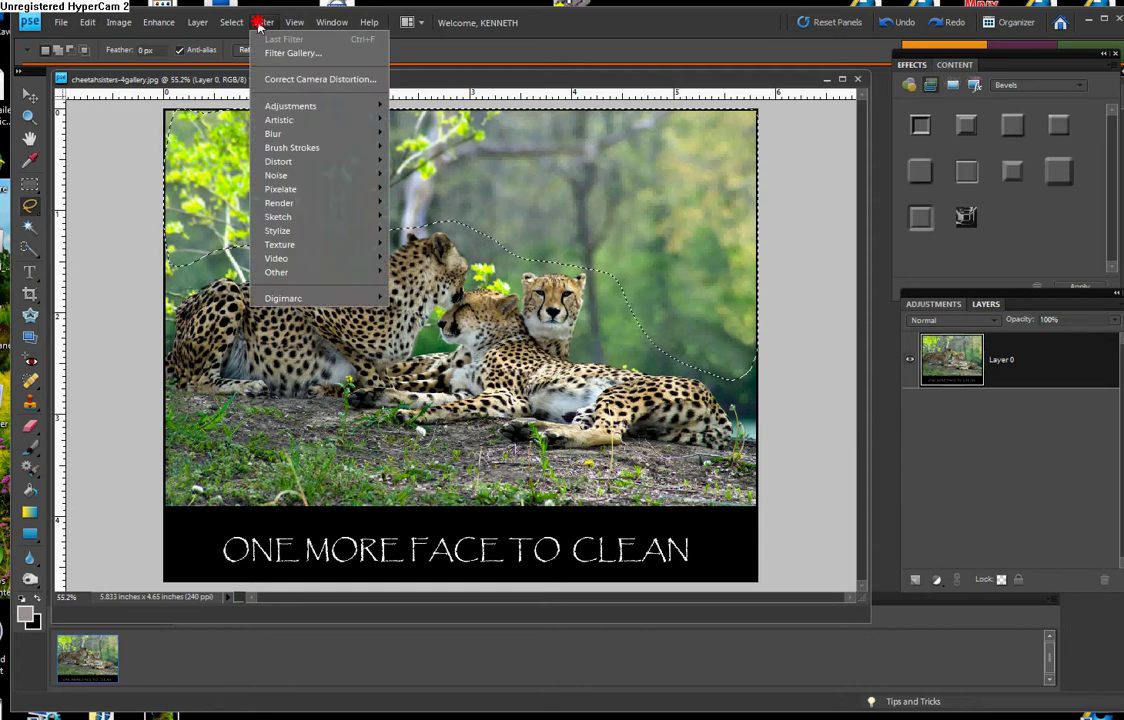
pyautogui.moveTo(330, 133)
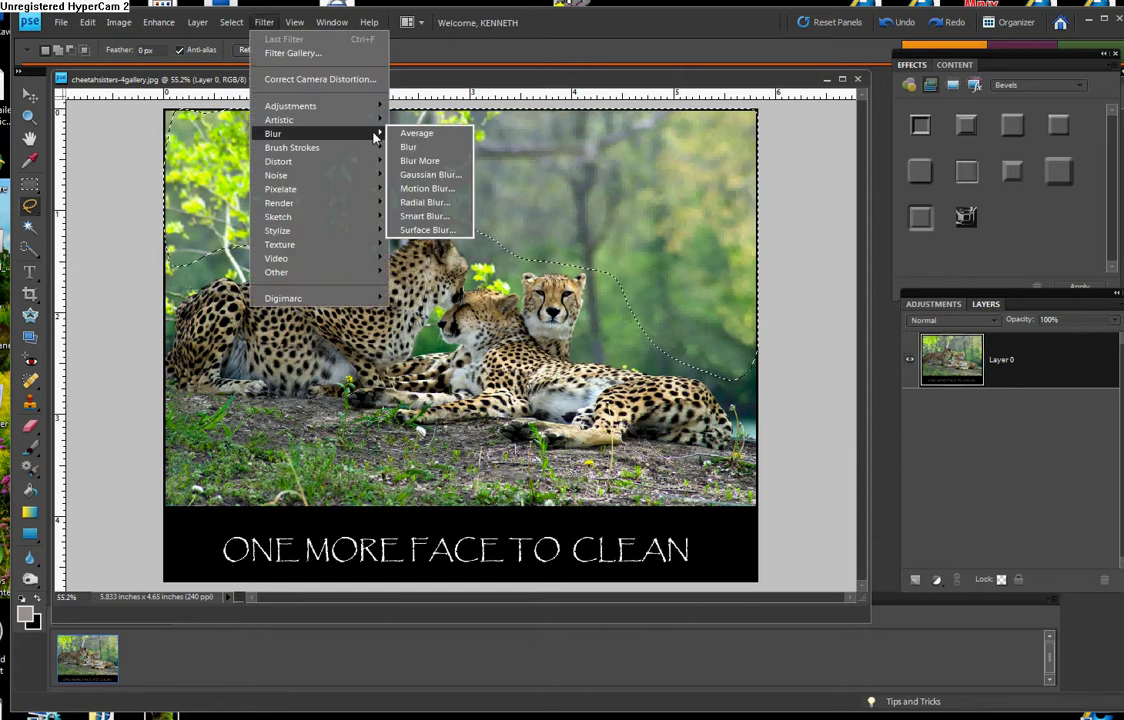
pyautogui.click(440, 174)
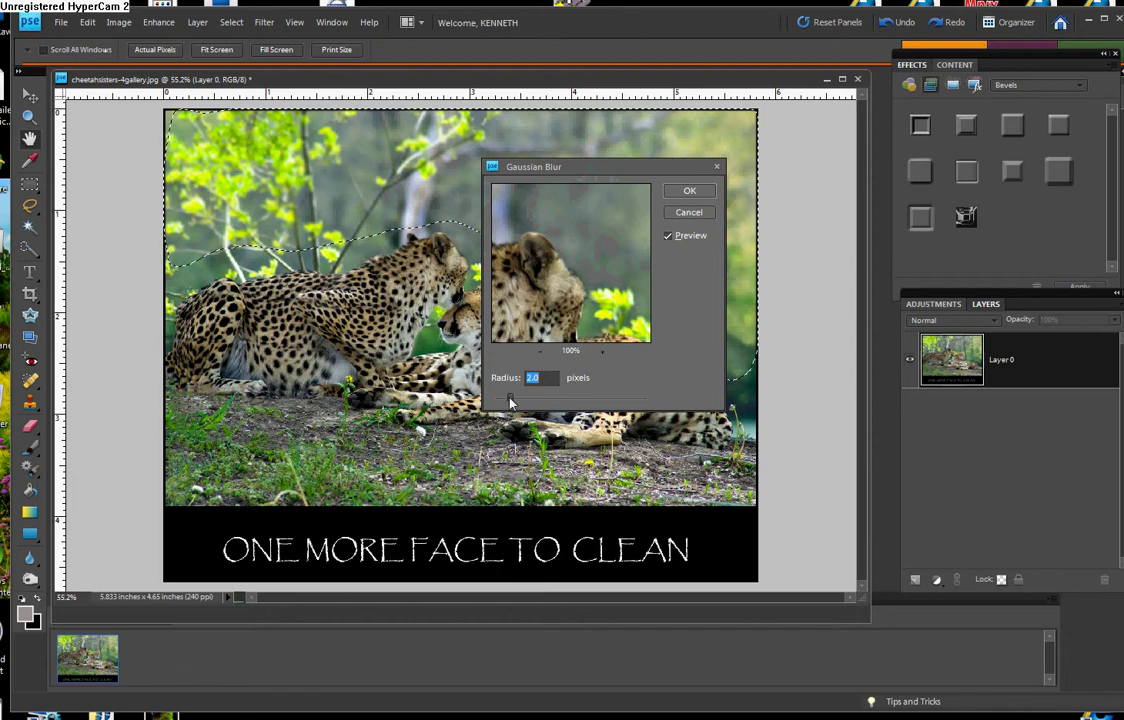
pyautogui.moveTo(509, 399); pyautogui.dragTo(529, 400)
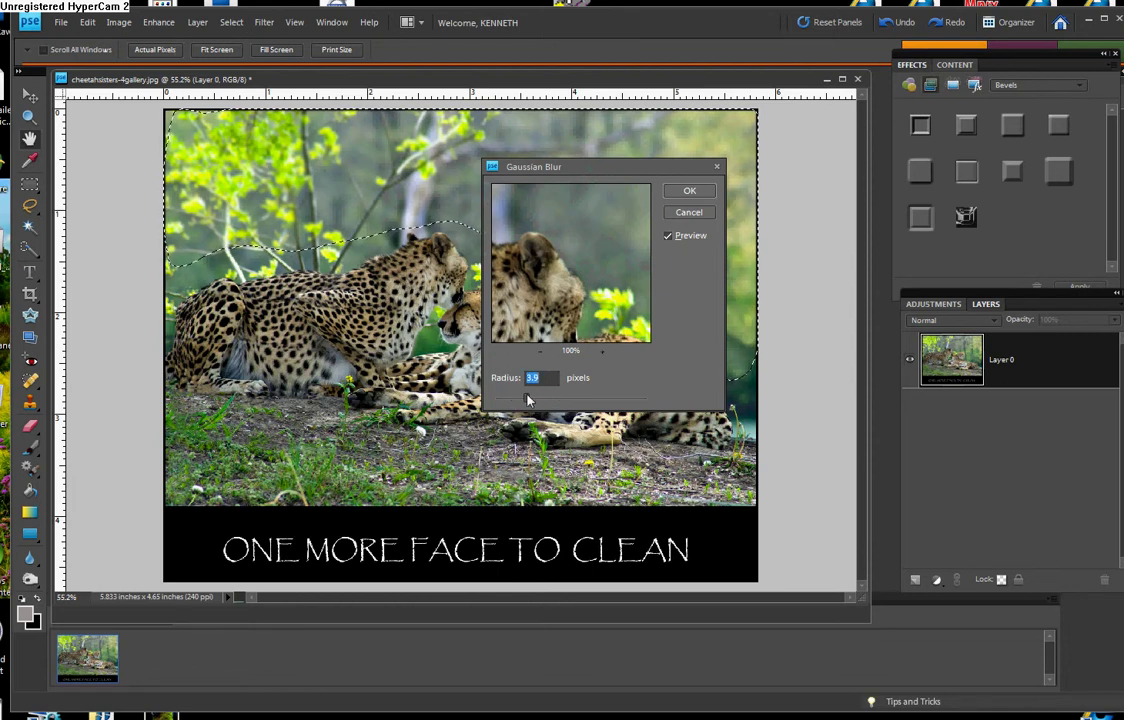
pyautogui.click(679, 190)
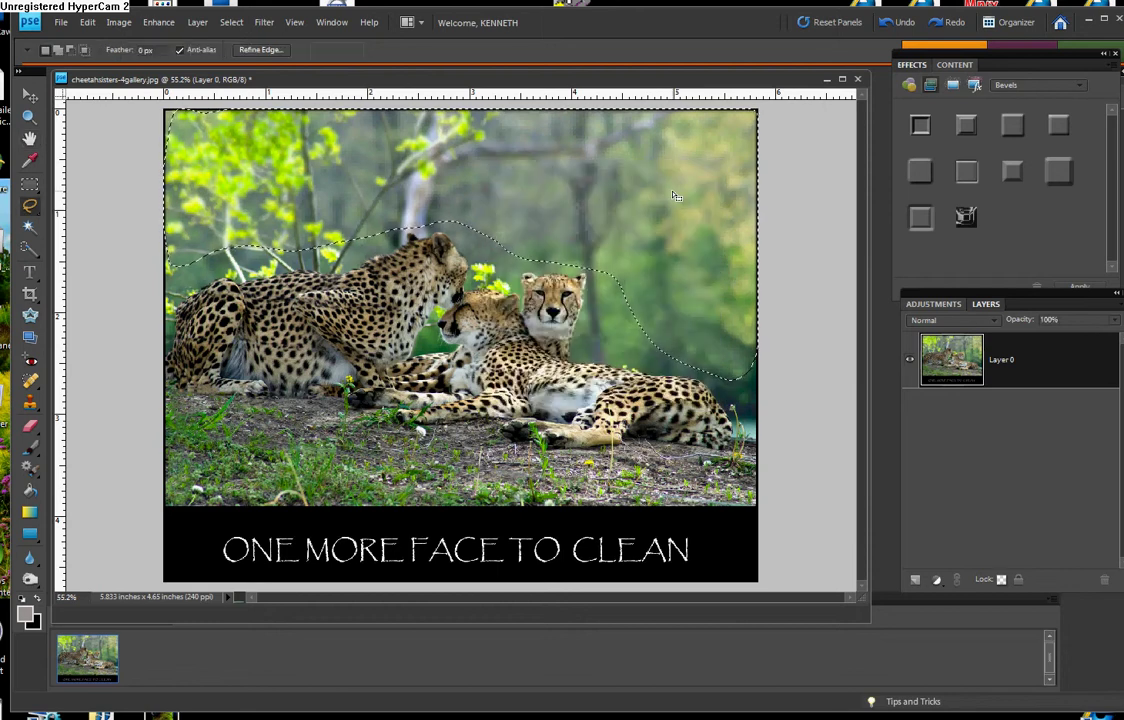
# Remove the lasso selection around the blurred upper background.
pyautogui.click(673, 198)
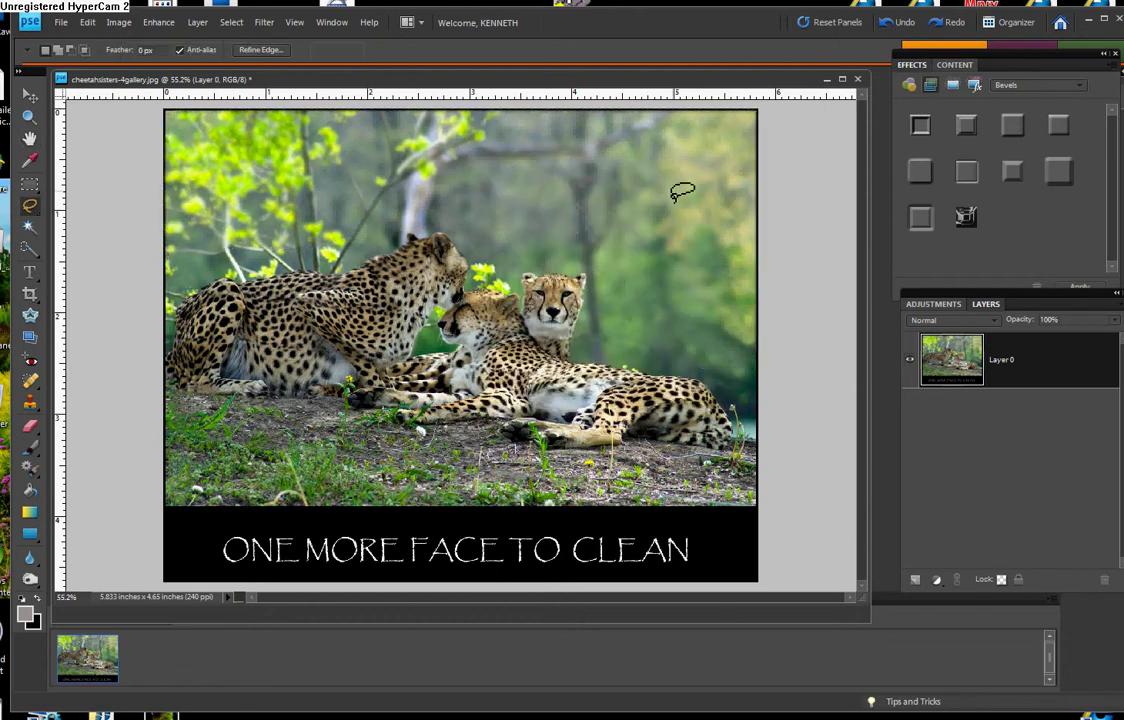